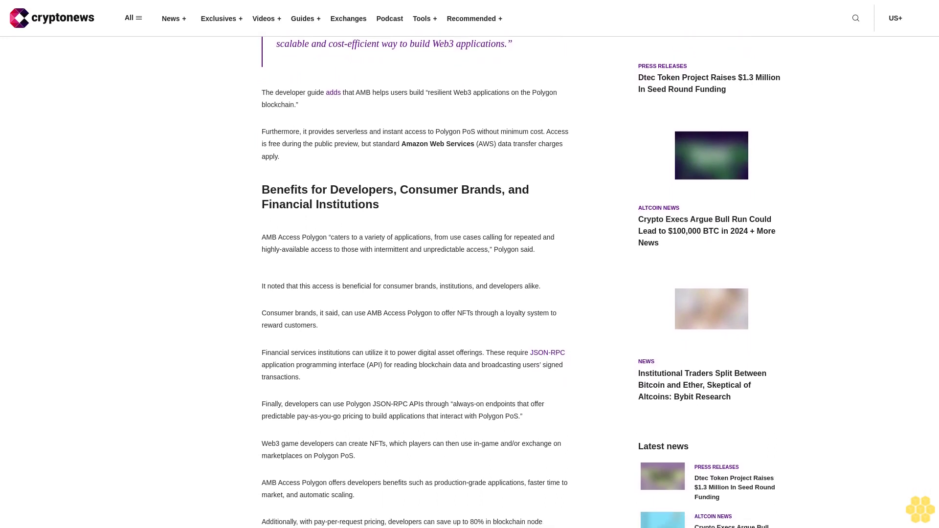
{"action": "scroll", "coordinate": [470, 294], "scroll_direction": "down", "scroll_amount": 1}
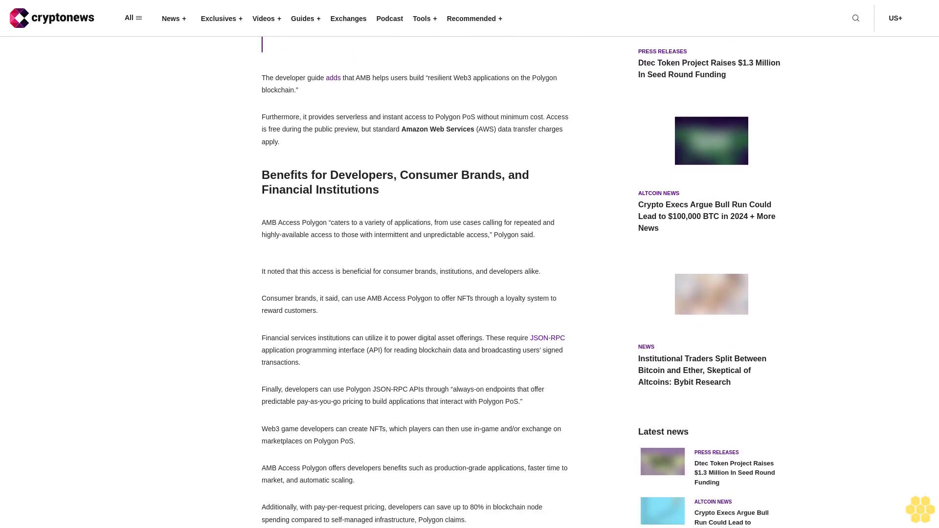